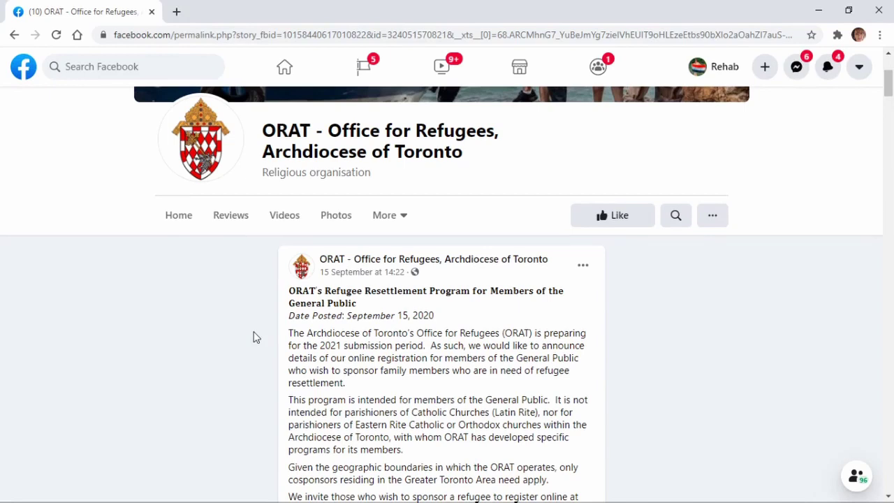
- Read the ORAT Facebook post about the Refugee Resettlement Program for members of the general public
scroll(254, 337, "down", 3)
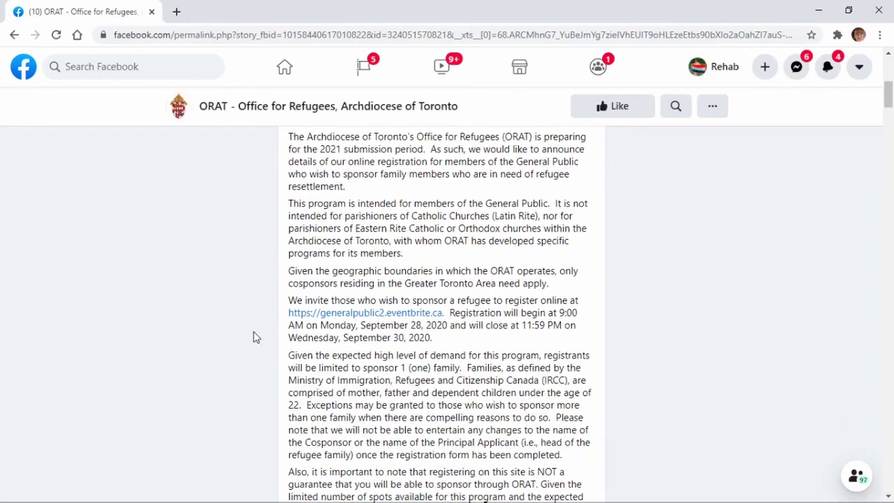
scroll(254, 337, "down", 2)
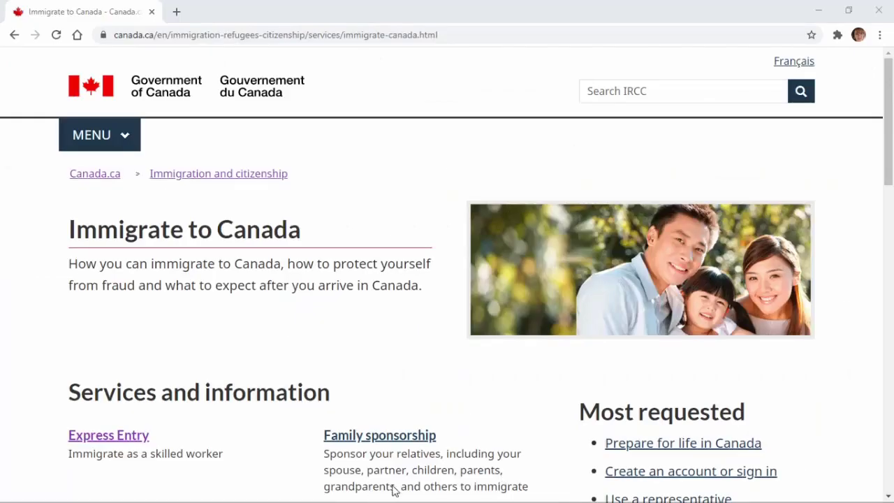
- Review the immigration programs under Services and information on the Government of Canada's Immigrate to Canada page
scroll(418, 310, "down", 5)
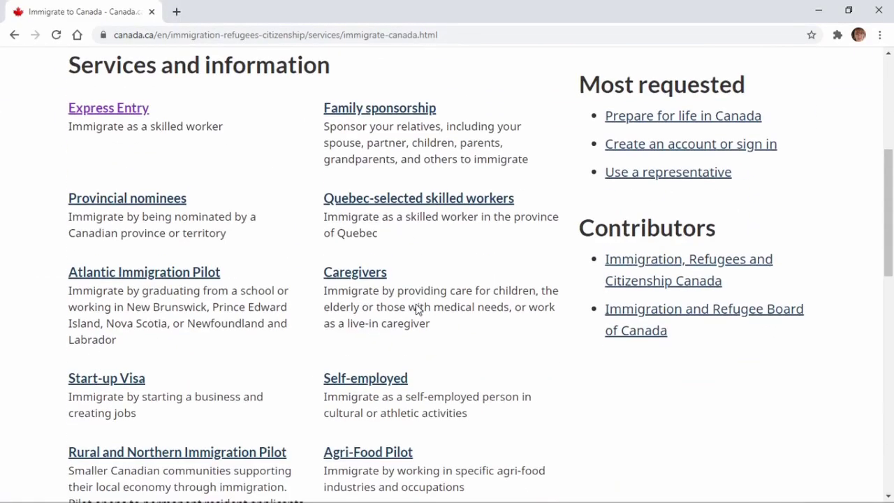
scroll(417, 309, "down", 3)
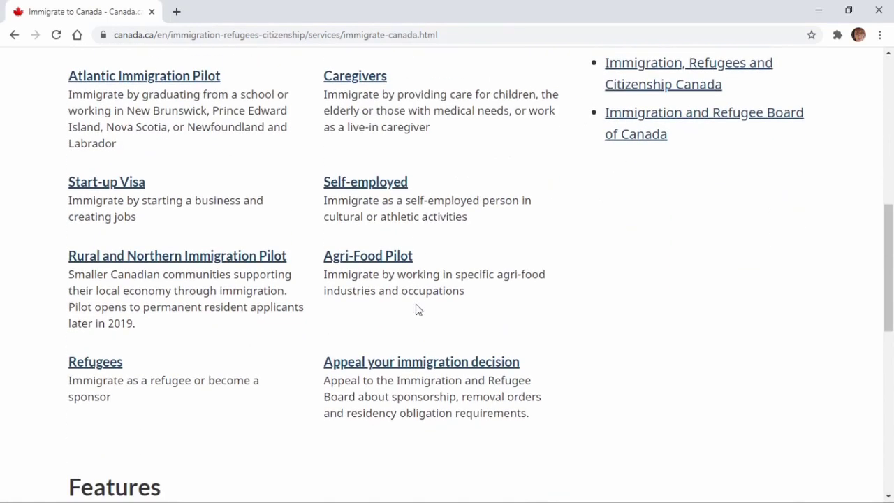
scroll(416, 309, "down", 1)
scroll(417, 309, "down", 1)
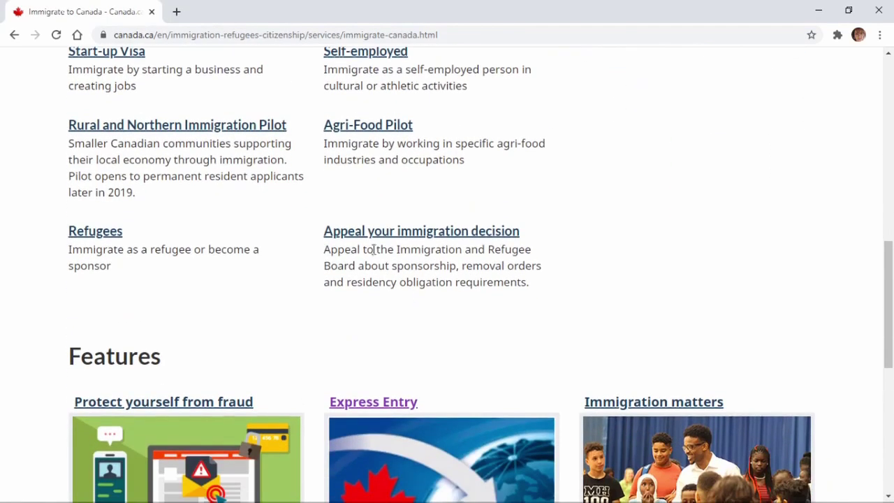
scroll(255, 225, "up", 2)
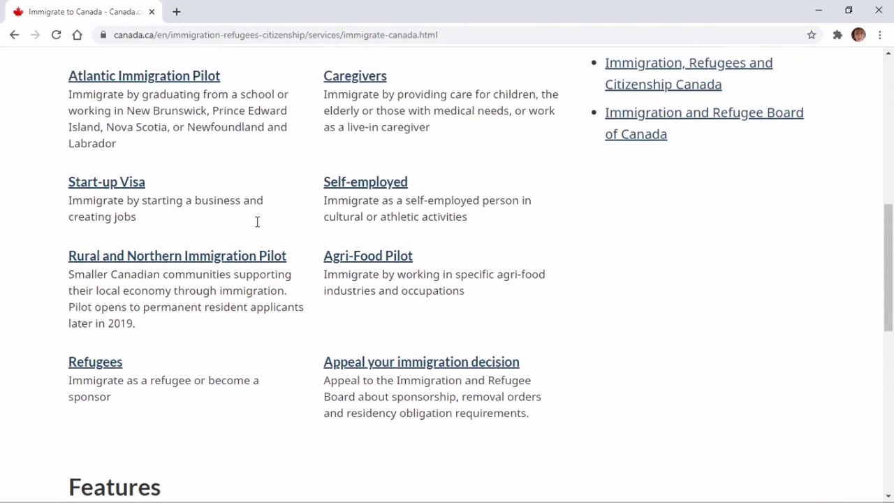
scroll(257, 221, "up", 2)
scroll(257, 221, "up", 2)
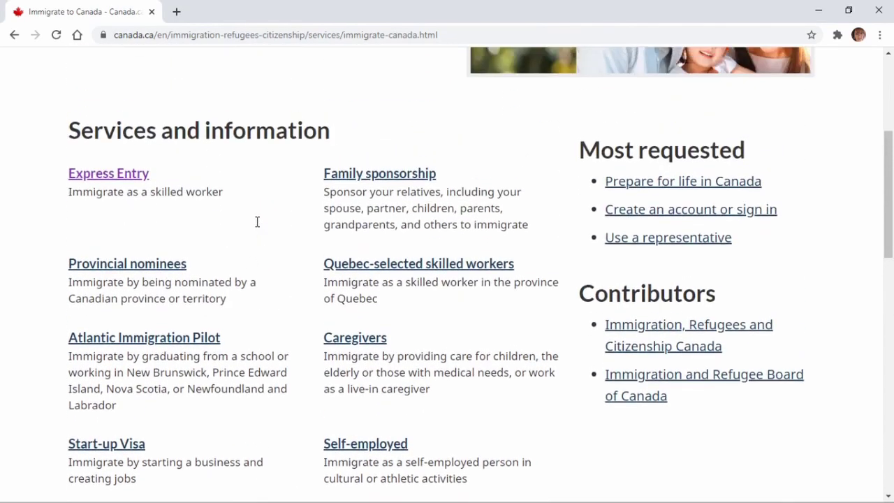
scroll(257, 221, "up", 4)
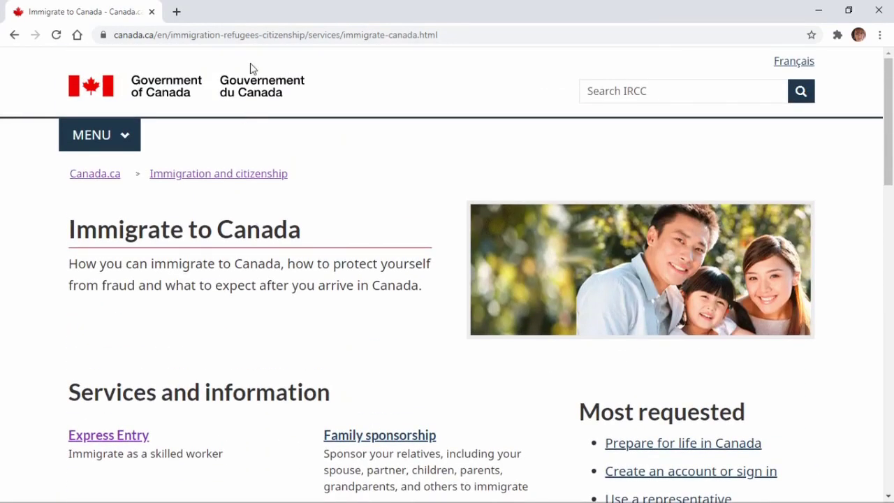
- Highlight the full web address of the Immigrate to Canada page and look over the page below it
left_click(213, 33)
left_click(476, 27)
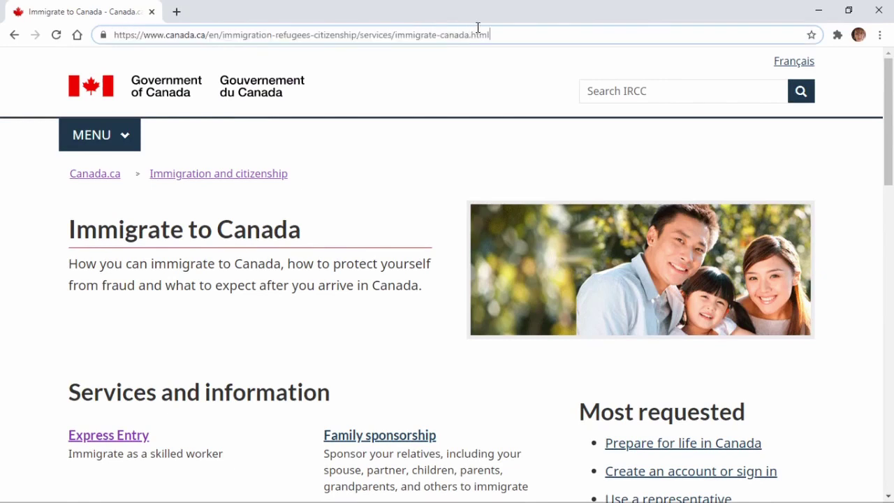
left_click_drag(495, 34, 127, 53)
left_click(411, 66)
scroll(422, 118, "down", 1)
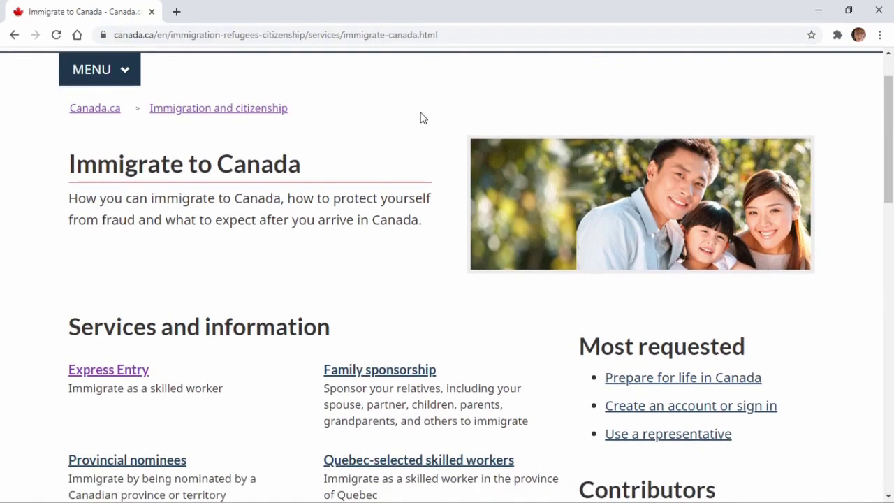
scroll(422, 118, "down", 4)
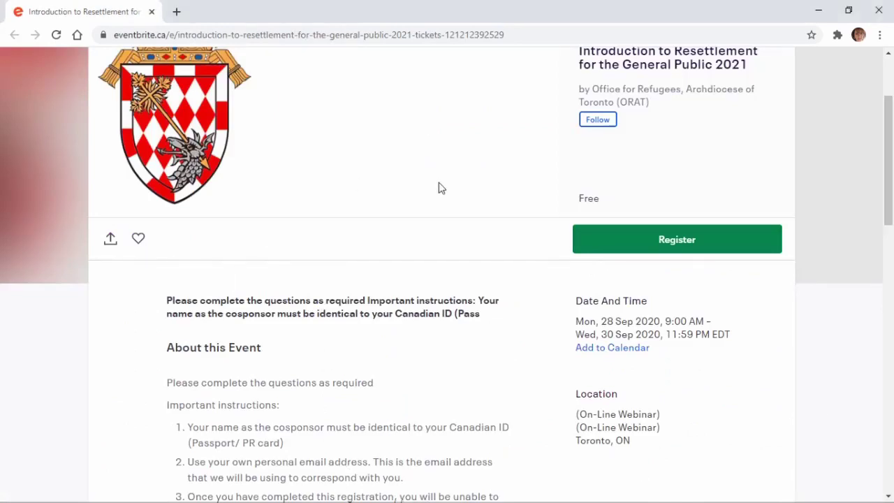
- Examine the Eventbrite page for Introduction to Resettlement for the General Public 2021, including its important instructions and organizer details
scroll(439, 186, "up", 2)
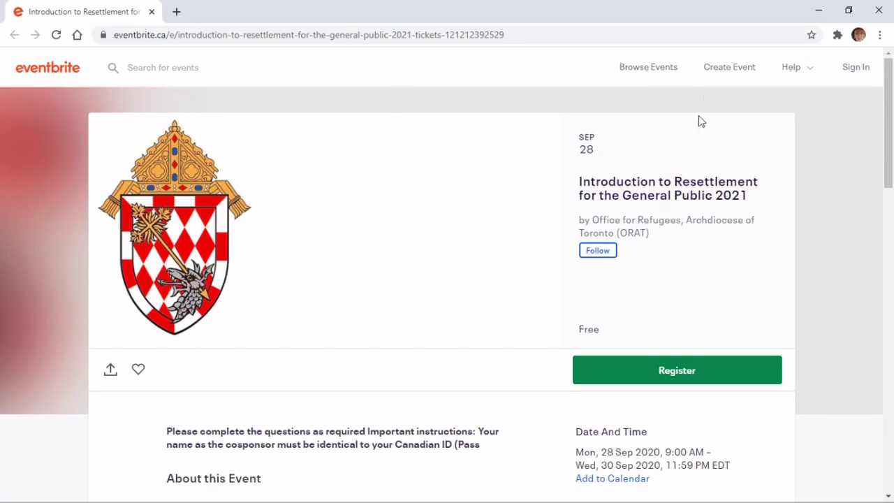
scroll(444, 253, "down", 3)
scroll(440, 258, "down", 8)
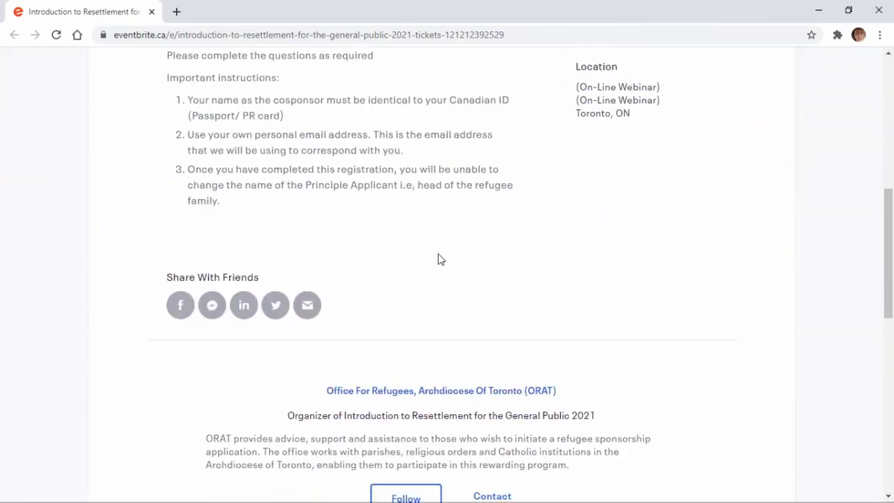
scroll(439, 259, "down", 4)
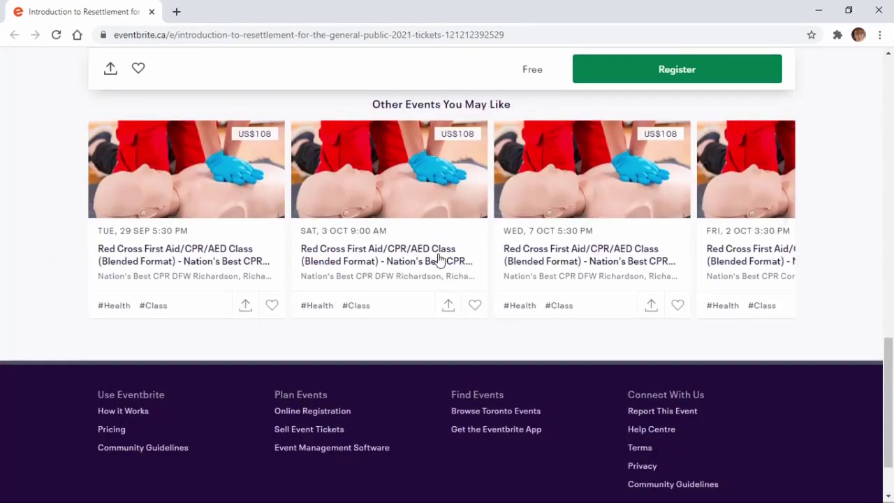
scroll(439, 259, "up", 15)
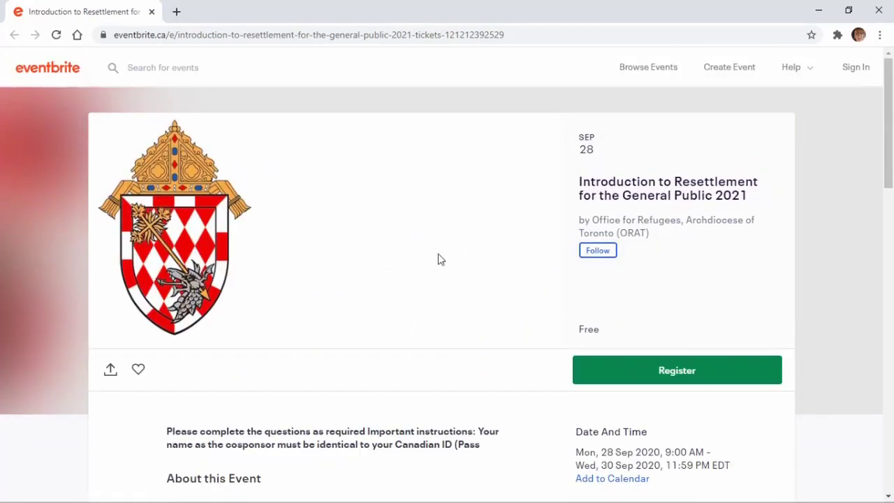
- Start registering for the event with one free Admission ticket and proceed to the checkout form
left_click(657, 371)
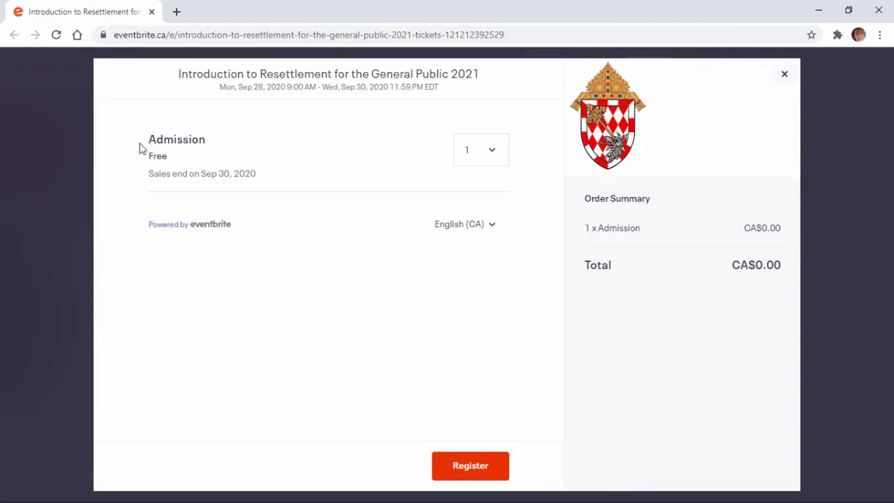
left_click(495, 155)
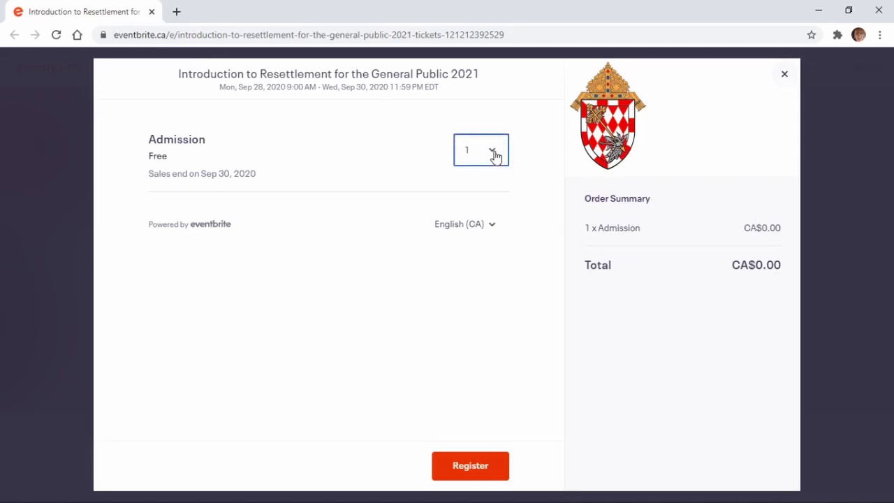
left_click(352, 263)
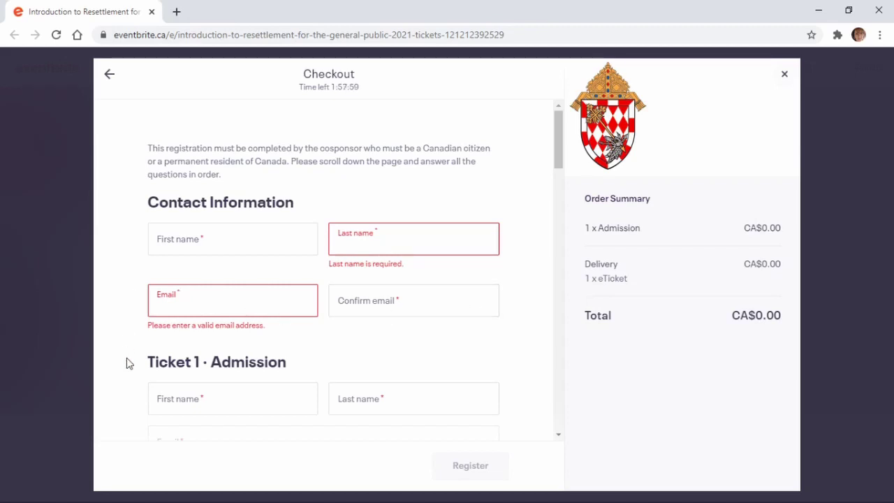
- Examine the checkout form's contact information, ticket holder and home address fields, highlighting the Home address heading
scroll(126, 362, "down", 2)
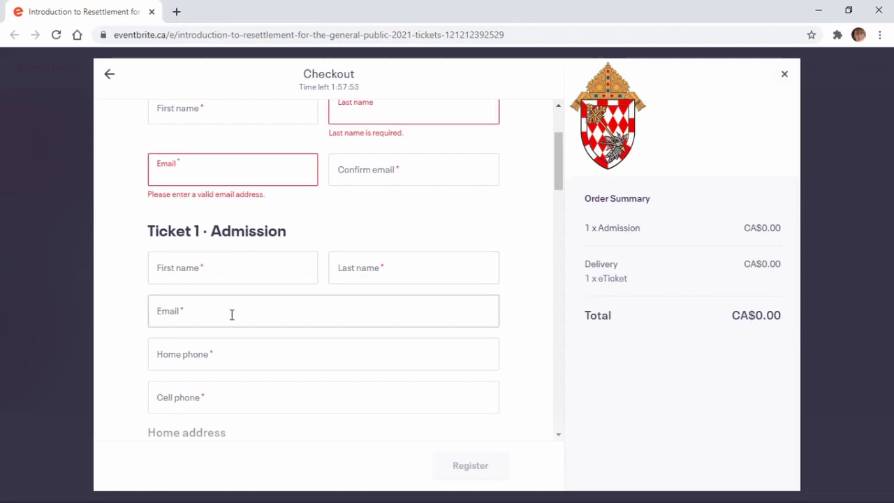
scroll(227, 355, "down", 1)
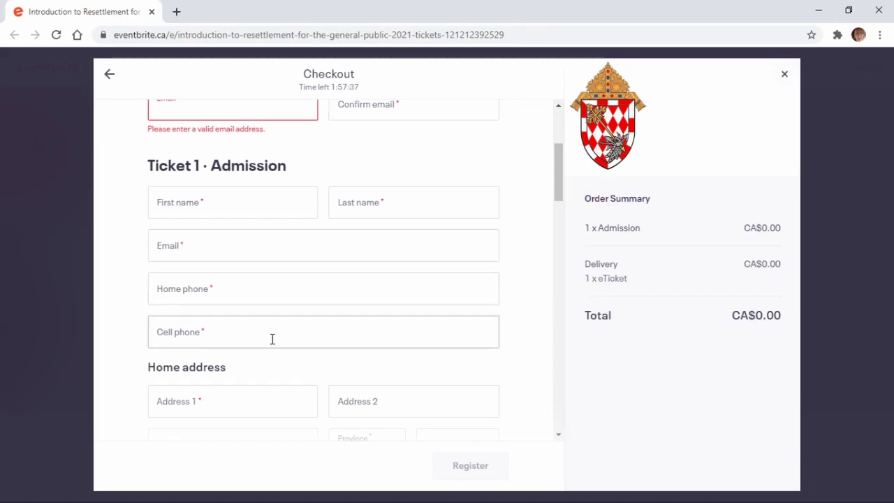
scroll(272, 337, "down", 1)
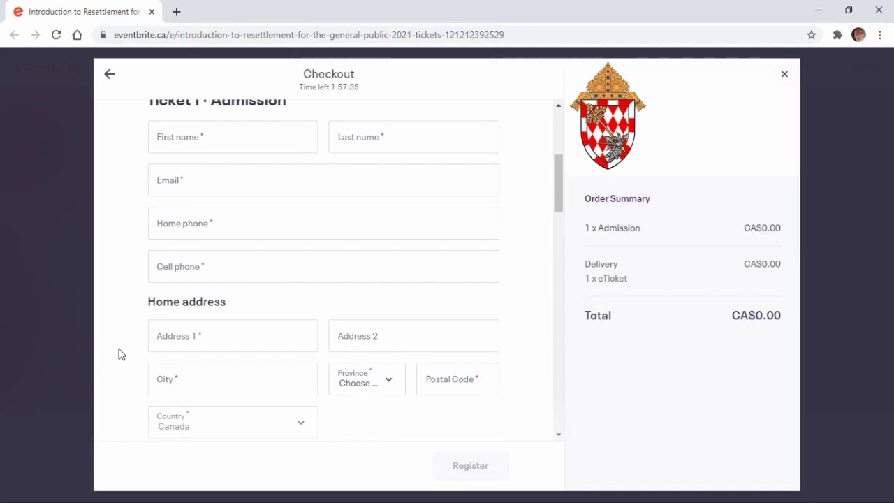
scroll(119, 354, "down", 1)
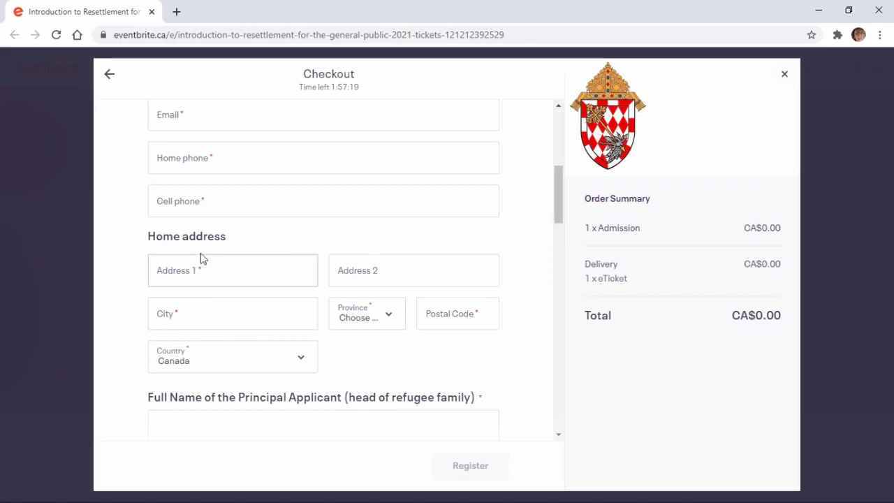
left_click_drag(231, 244, 137, 242)
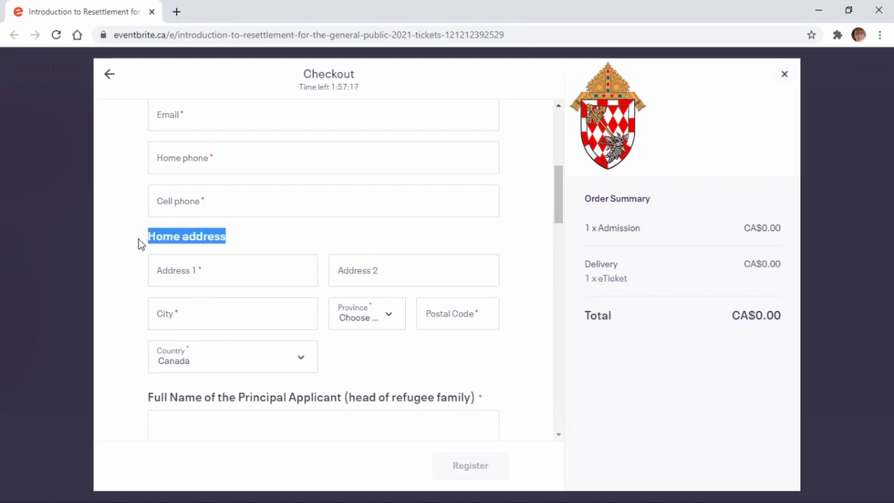
left_click(126, 291)
- Examine the form's questions on the Principal Applicant's full name, relationship to the cosponsor and family size
scroll(123, 329, "down", 2)
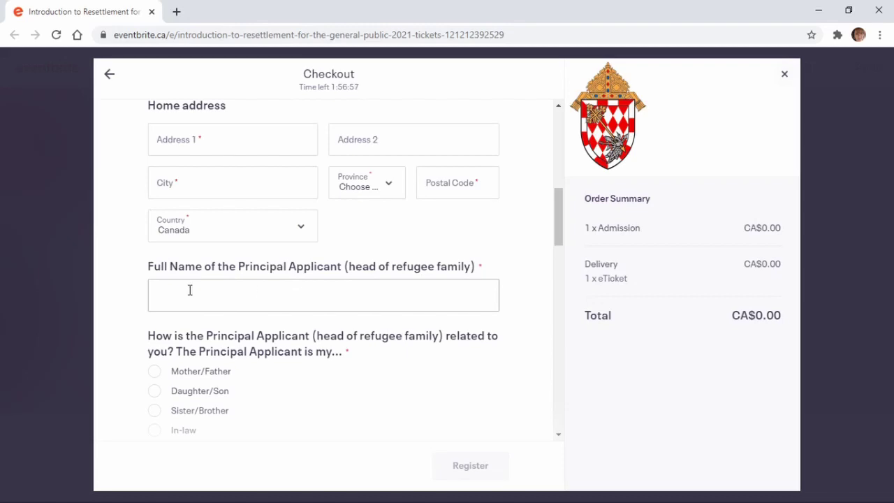
scroll(315, 280, "down", 2)
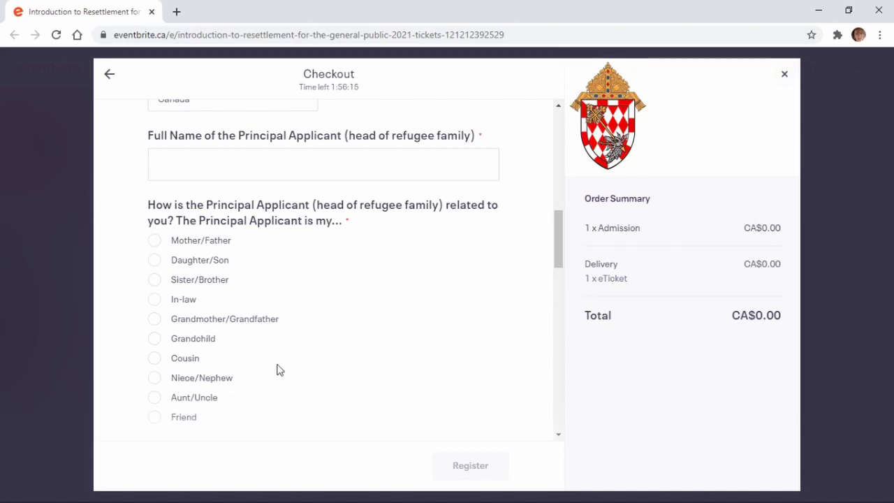
scroll(282, 370, "down", 1)
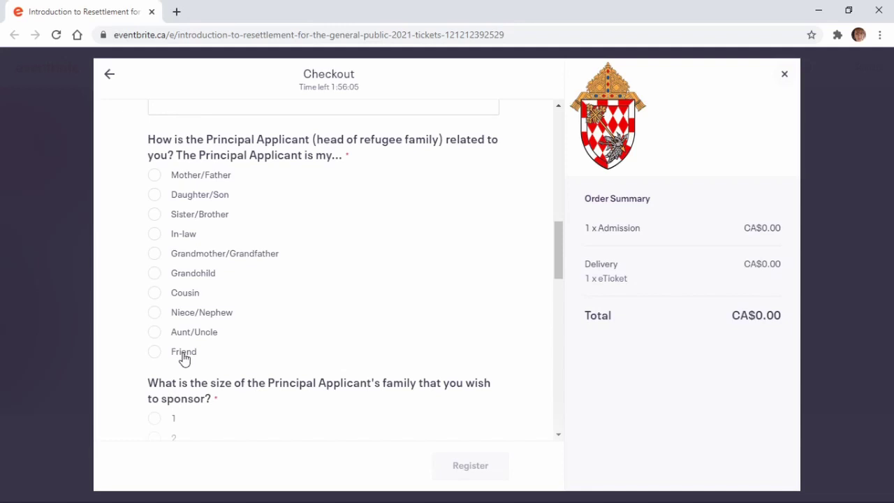
scroll(222, 259, "down", 2)
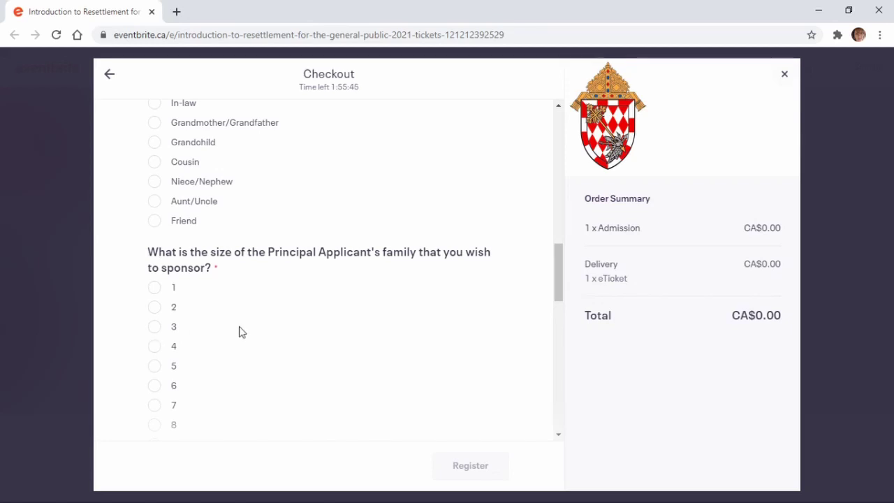
scroll(256, 323, "down", 2)
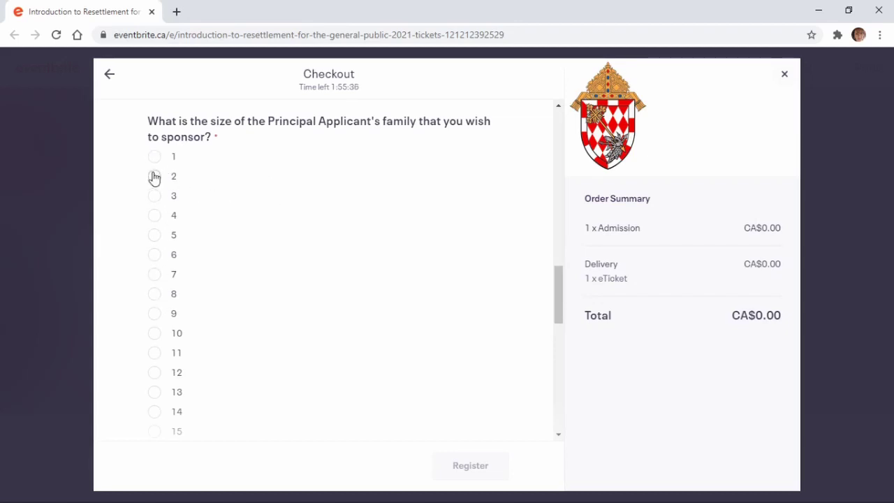
scroll(285, 209, "down", 4)
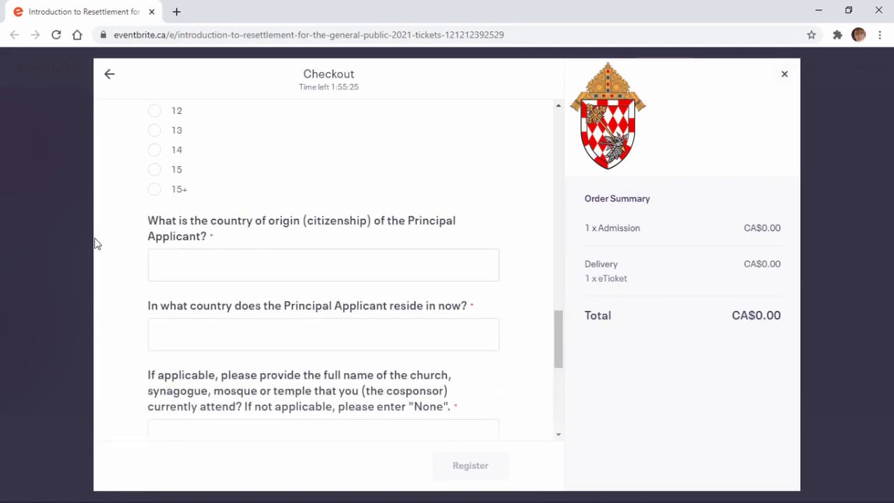
- Examine the questions on country of origin, current residence and place of worship, highlighting the word "None" in the last one
left_click(219, 266)
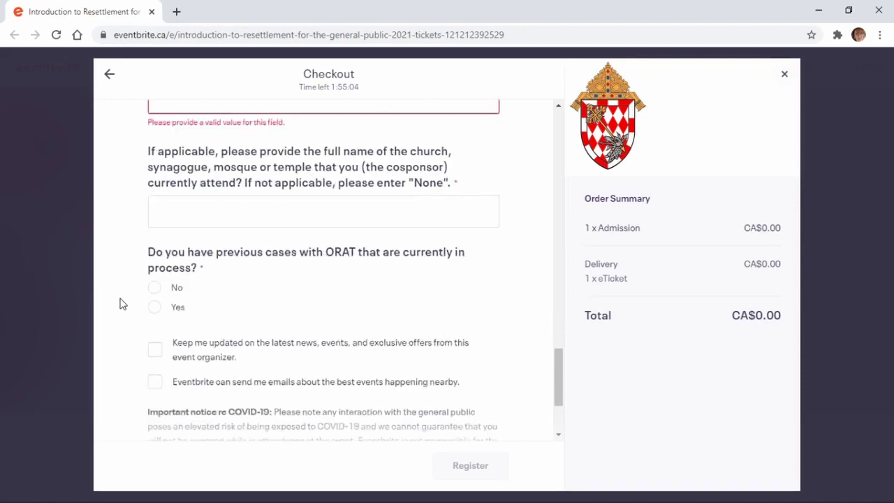
scroll(119, 303, "down", 1)
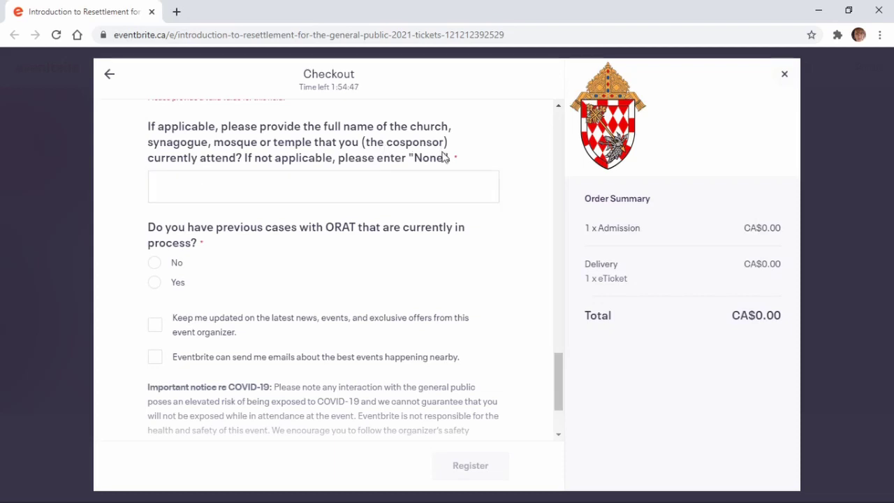
left_click_drag(442, 163, 417, 166)
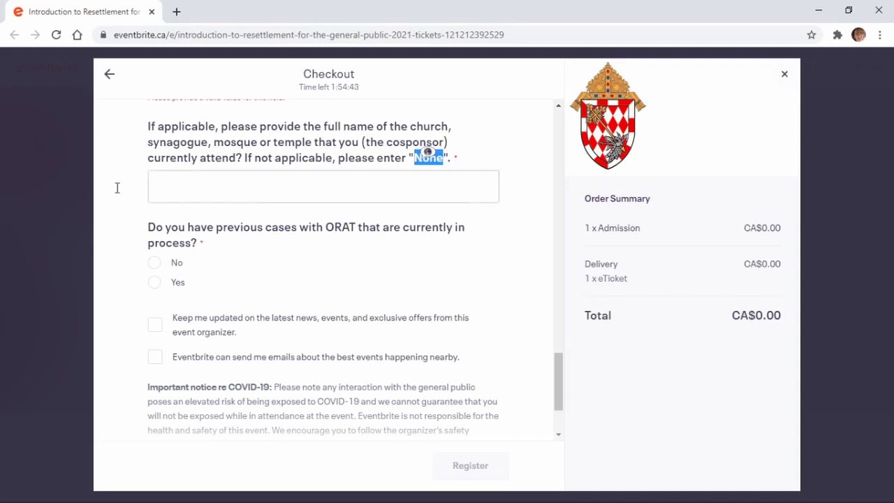
left_click(91, 230)
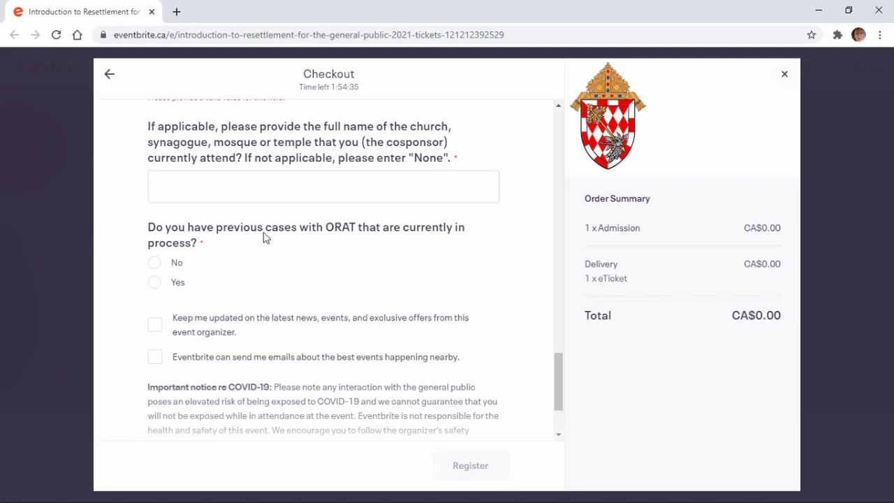
- Highlight "ORAT" in the question about previous cases and review the remaining email options, COVID-19 notice and terms
left_click_drag(356, 227, 325, 228)
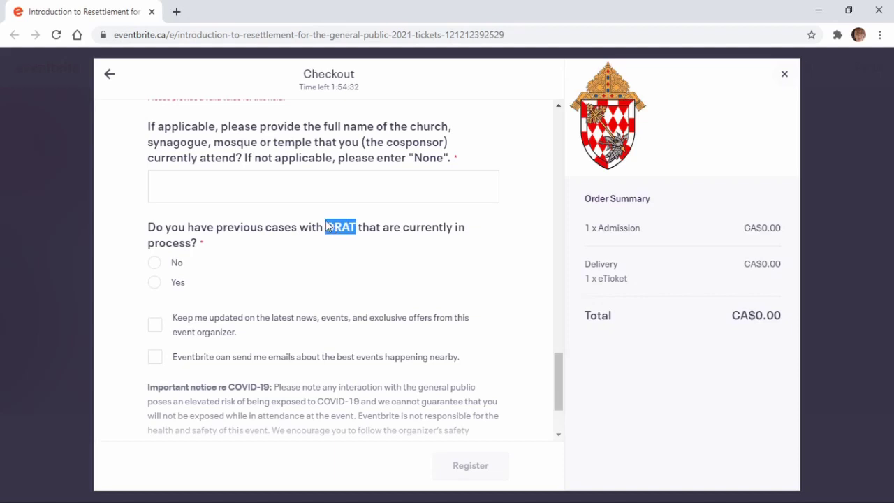
left_click(102, 230)
left_click_drag(356, 228, 327, 226)
scroll(98, 281, "down", 1)
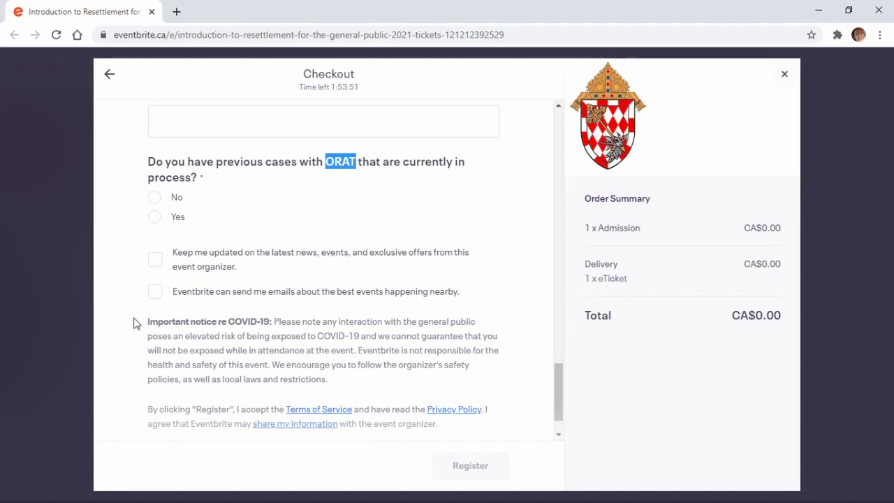
scroll(125, 355, "down", 1)
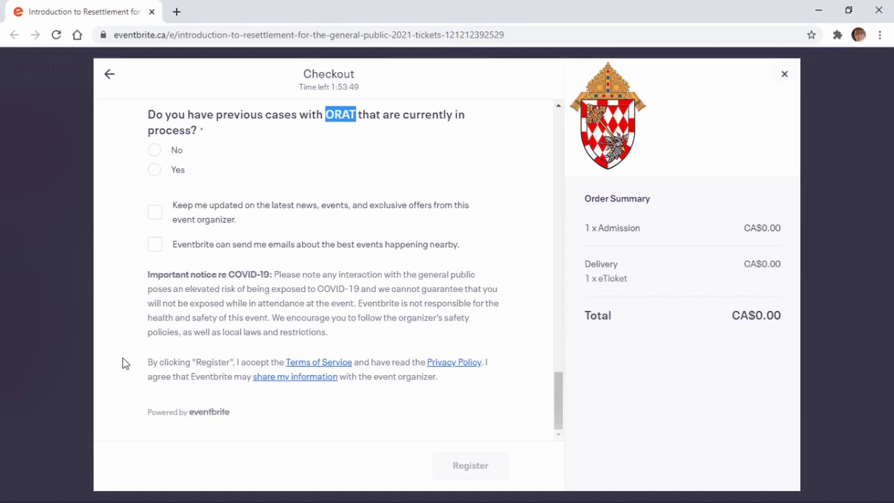